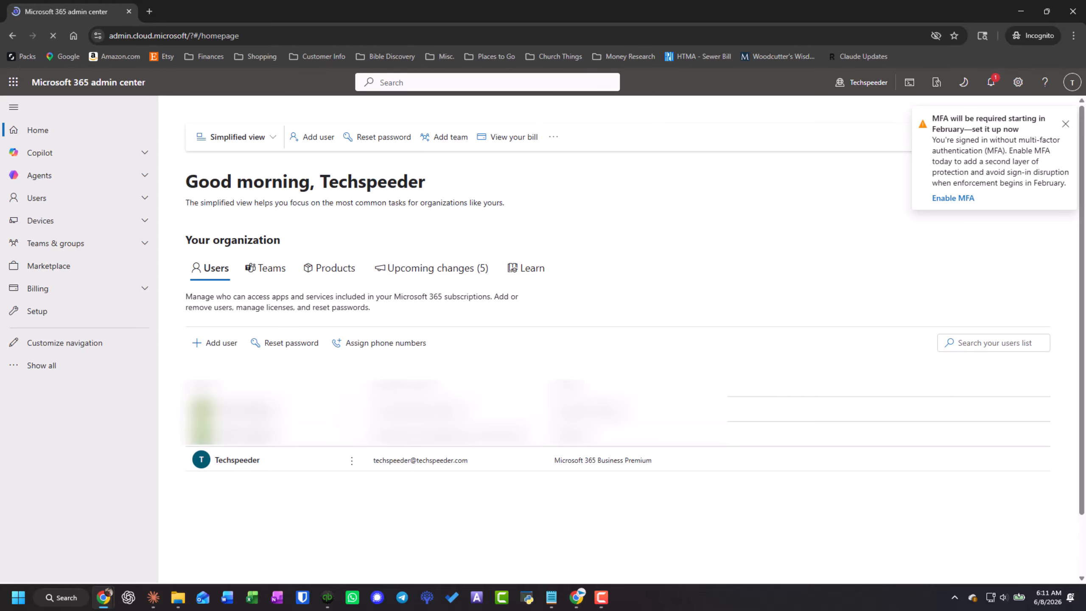
- Open Graph Explorer at developer.microsoft.com/en-us/graph/graph-explorer in a new browser tab
click(149, 11)
text(https://developer.microsoft.com/en-us/graph/graph-explorer)
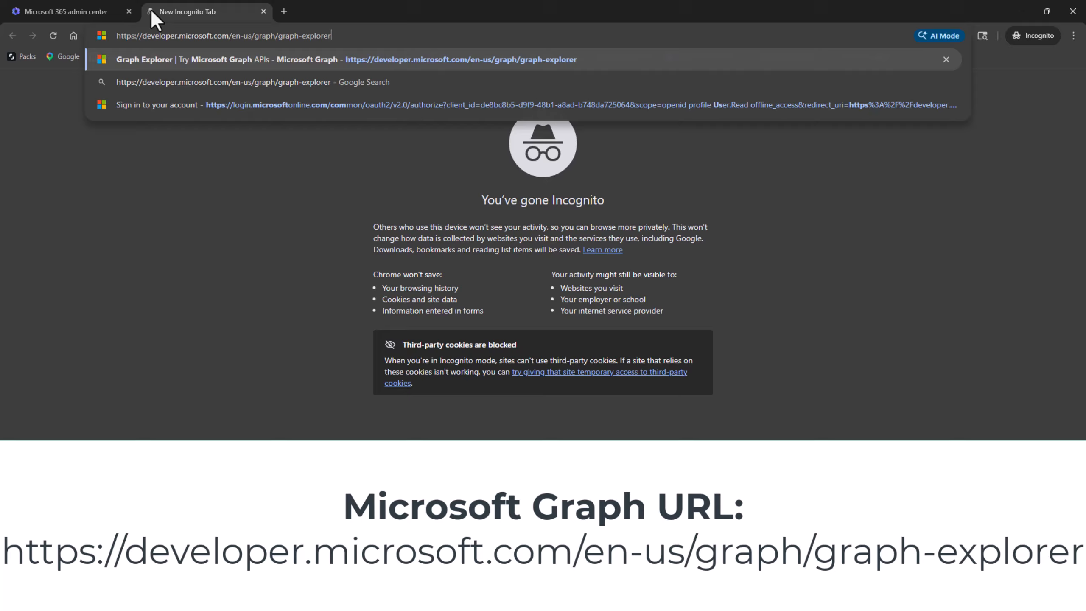
key(Return)
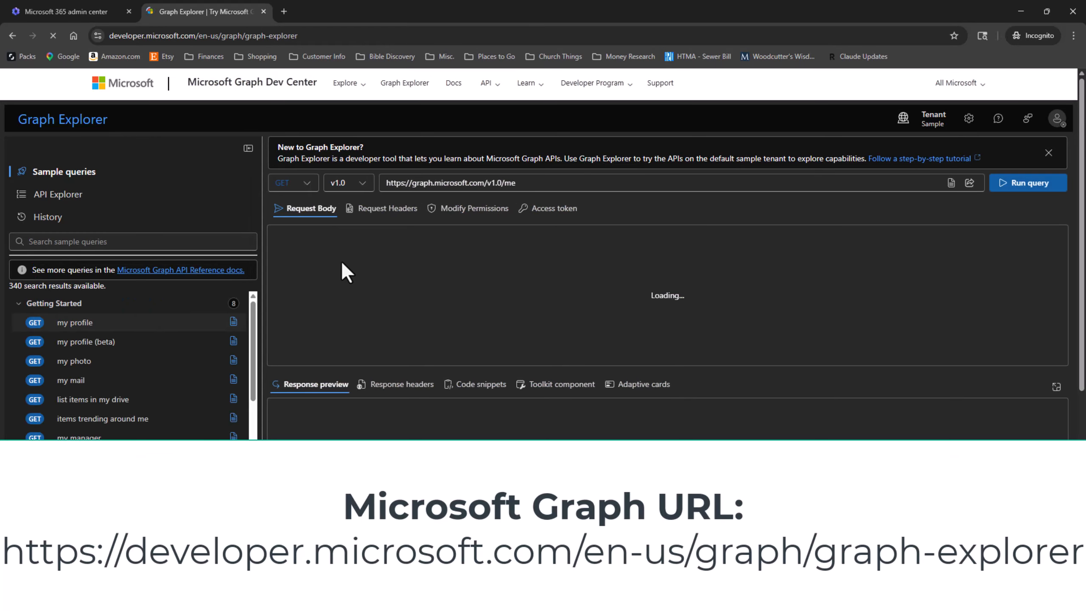
- Sign in to Graph Explorer with the tenant's admin account and accept the requested permissions on behalf of the organization
click(1057, 118)
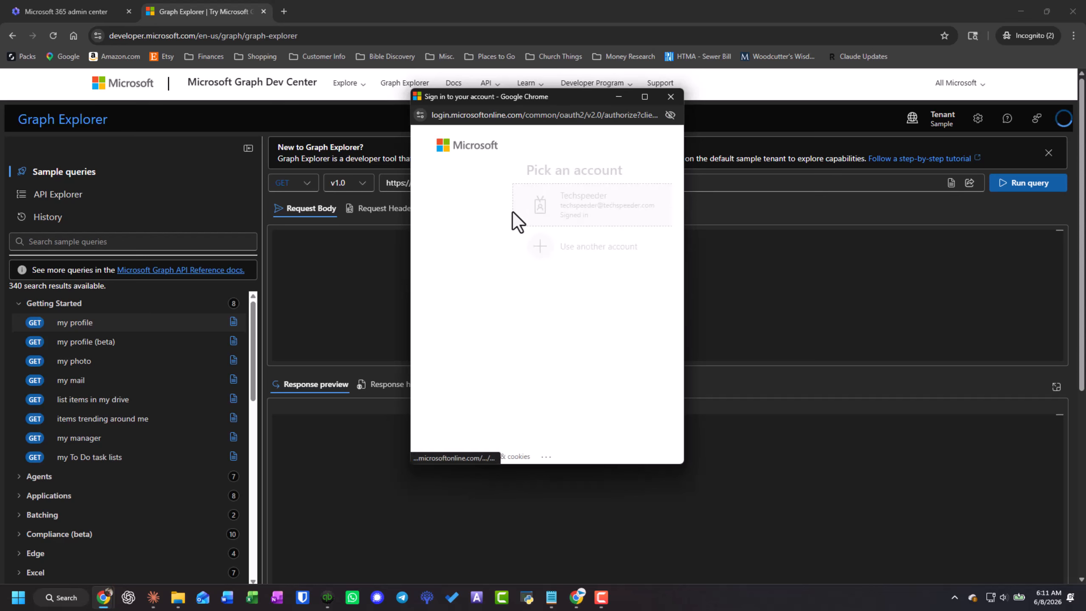
click(510, 214)
click(528, 294)
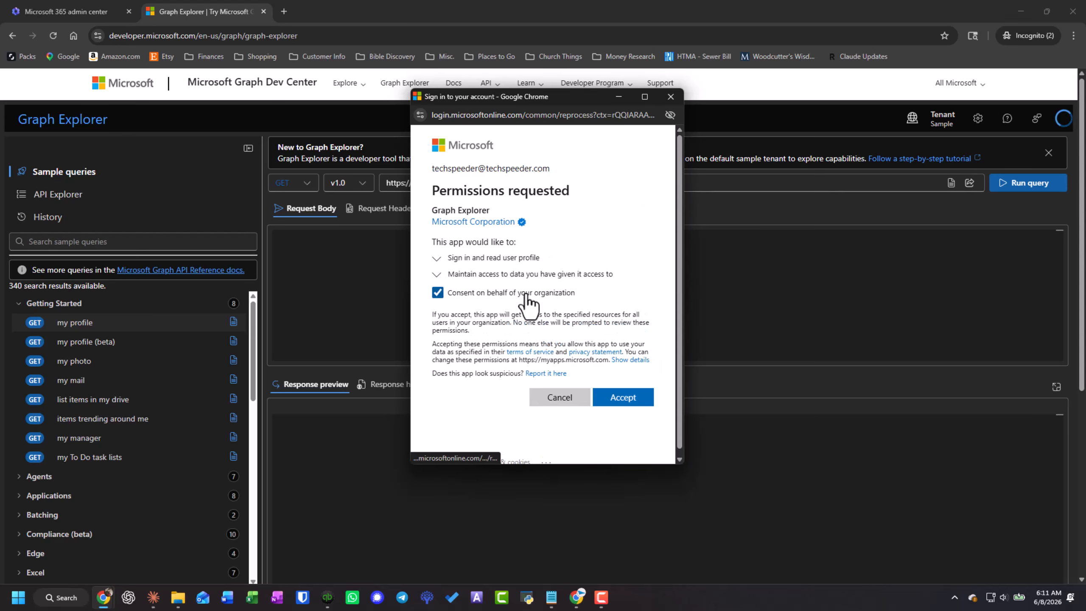
click(624, 398)
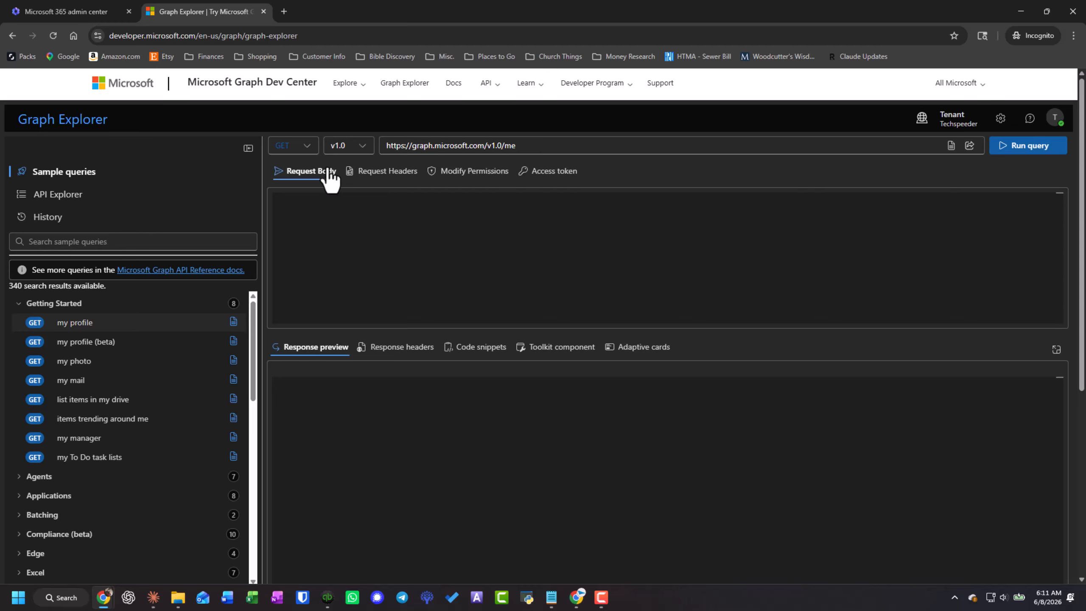
click(311, 148)
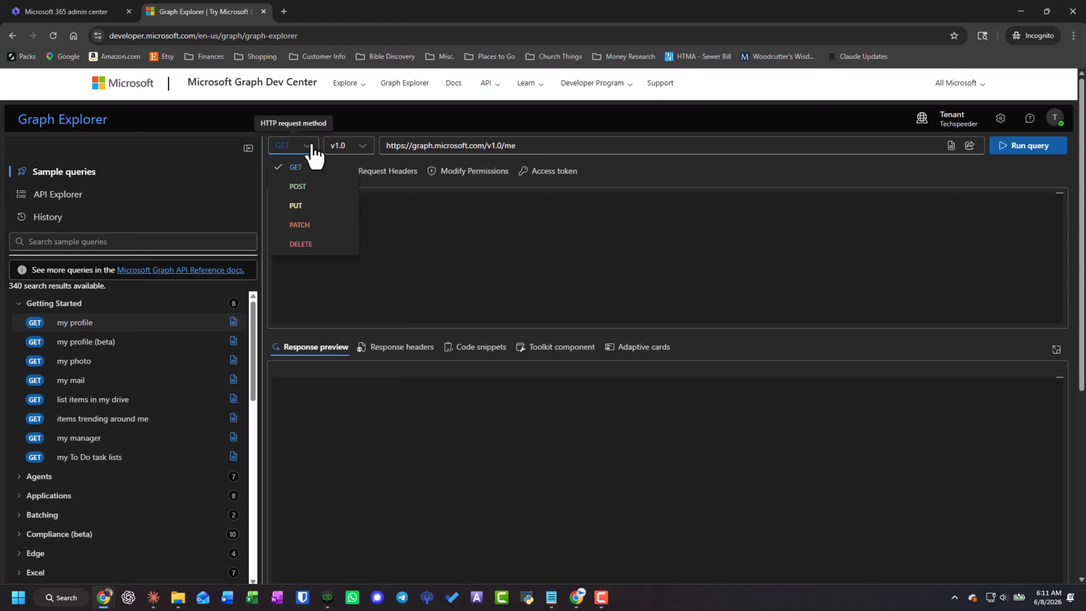
click(303, 192)
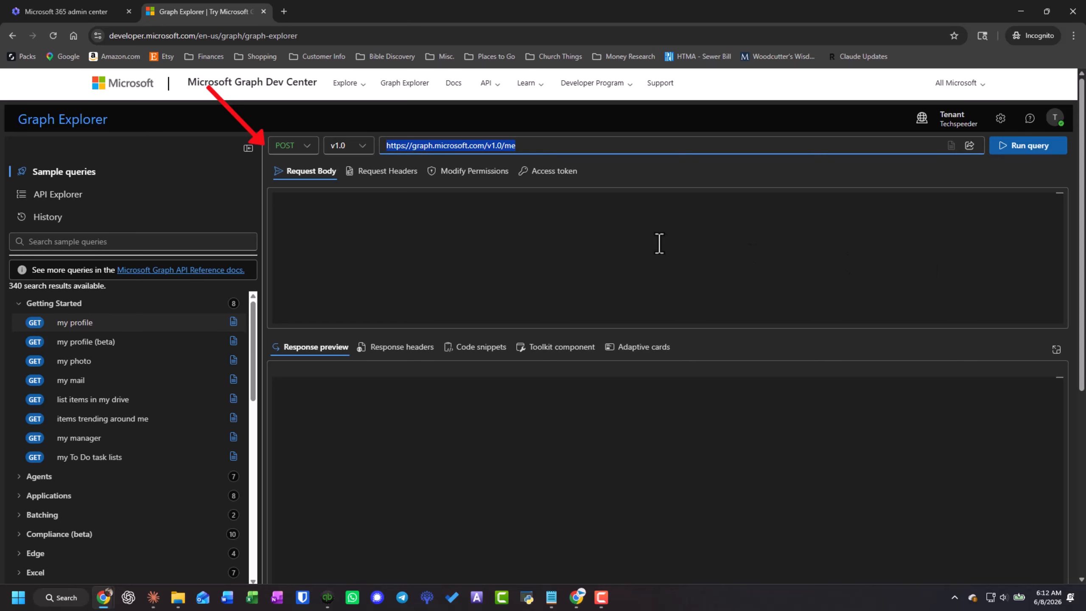
text(https://graph.microsoft.com/v1.0/servicePrincipals)
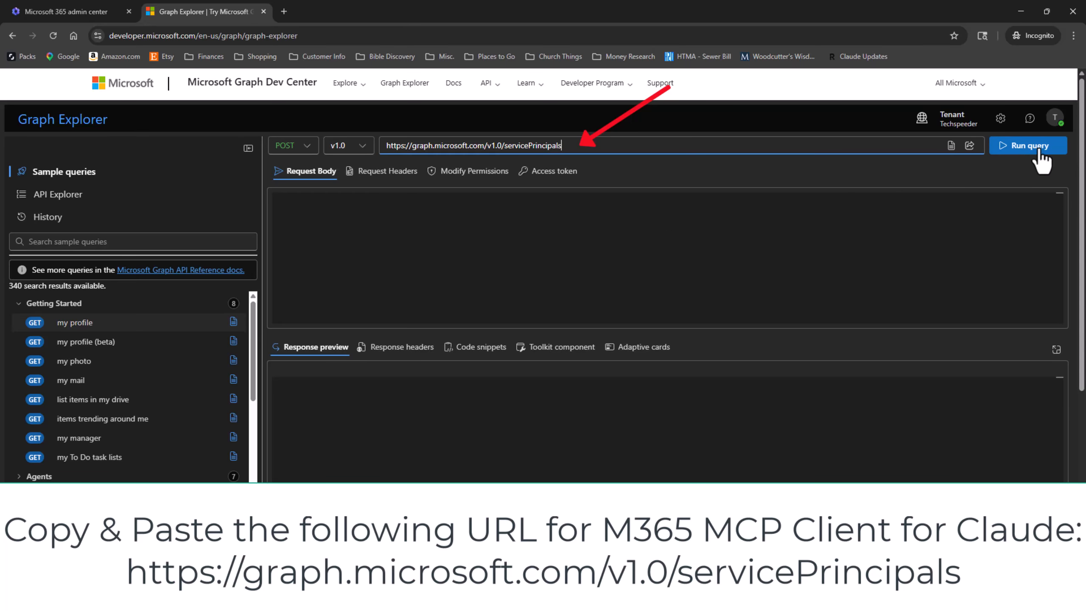
click(626, 254)
text({"appId":"08ad6f98-a4f8-4635-bb8d-f1a3044760f0"})
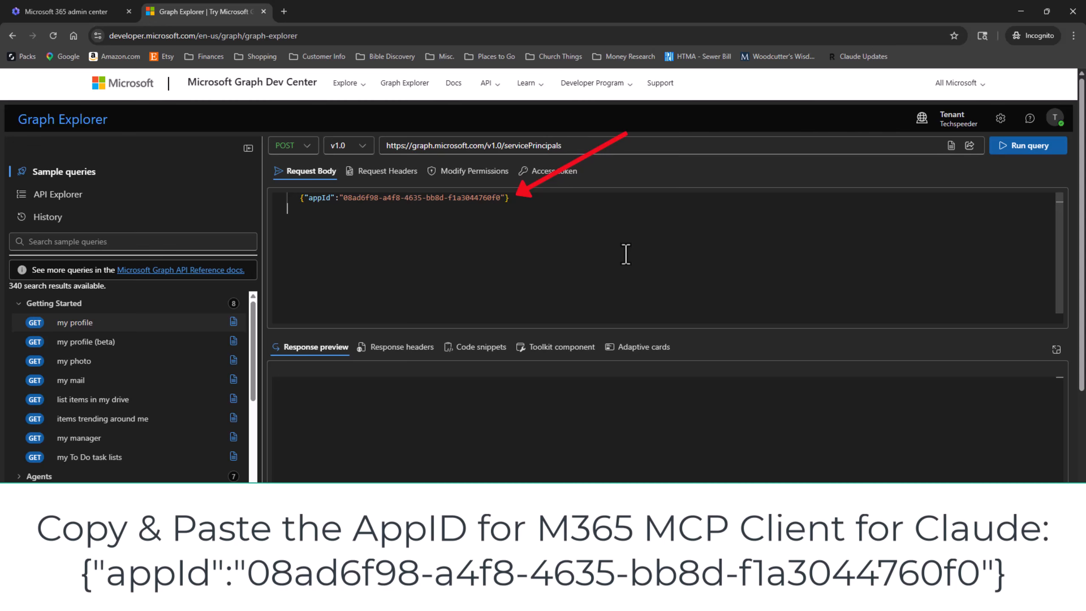
click(1028, 155)
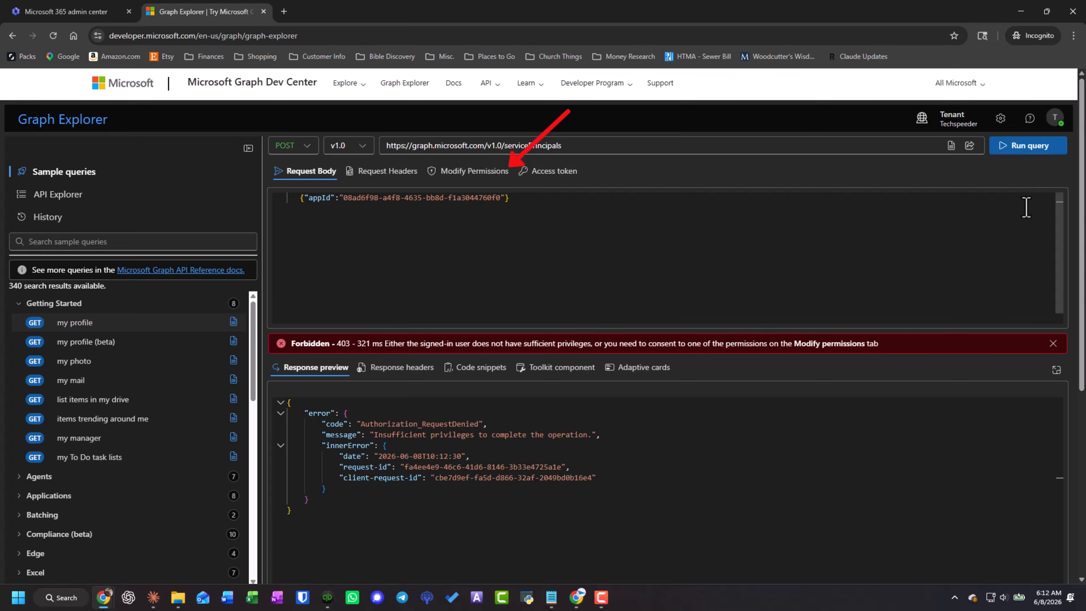
- Grant Graph Explorer the Application.ReadWrite.All permission on behalf of the organization and return to the request body
click(380, 173)
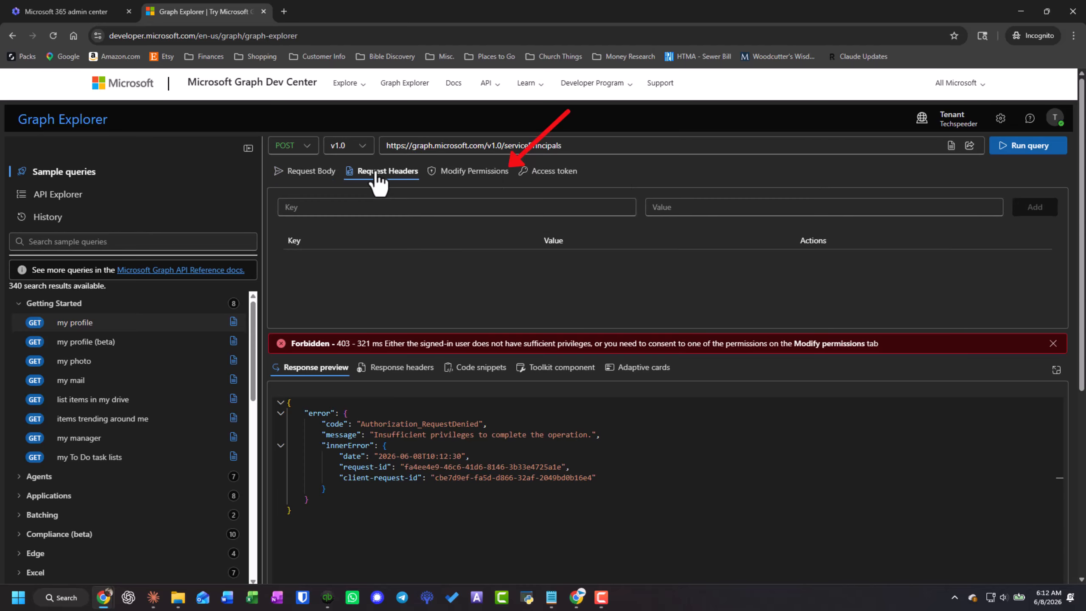
click(444, 173)
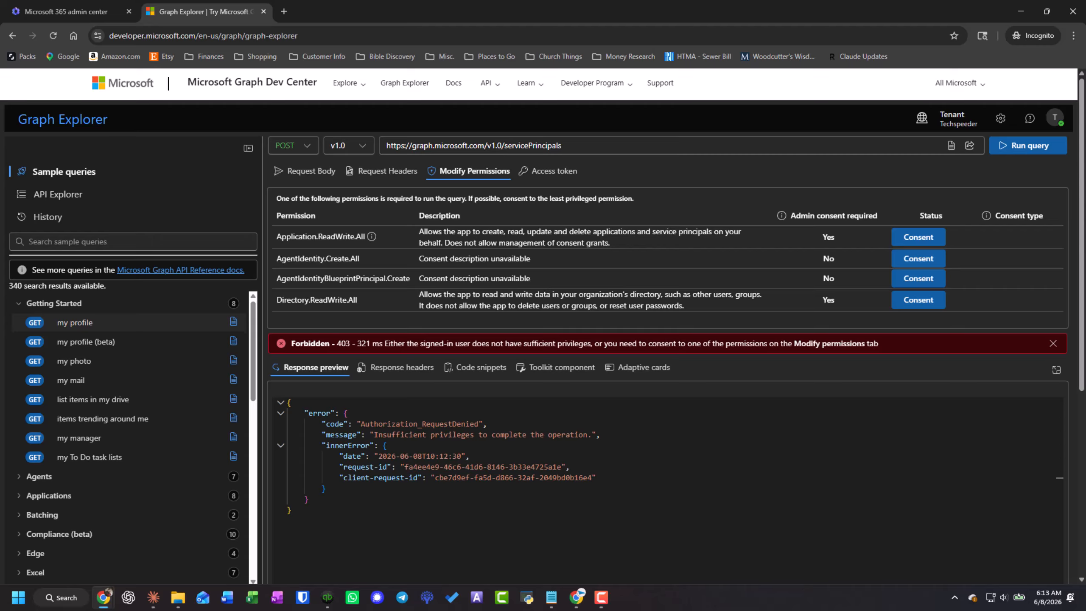
key(alt+Tab)
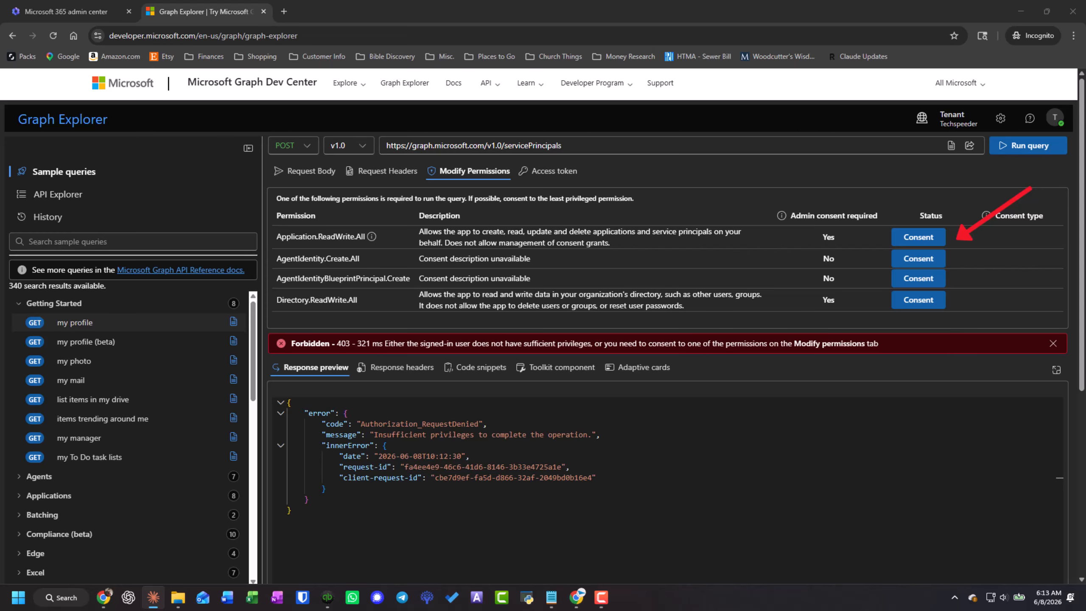
click(496, 309)
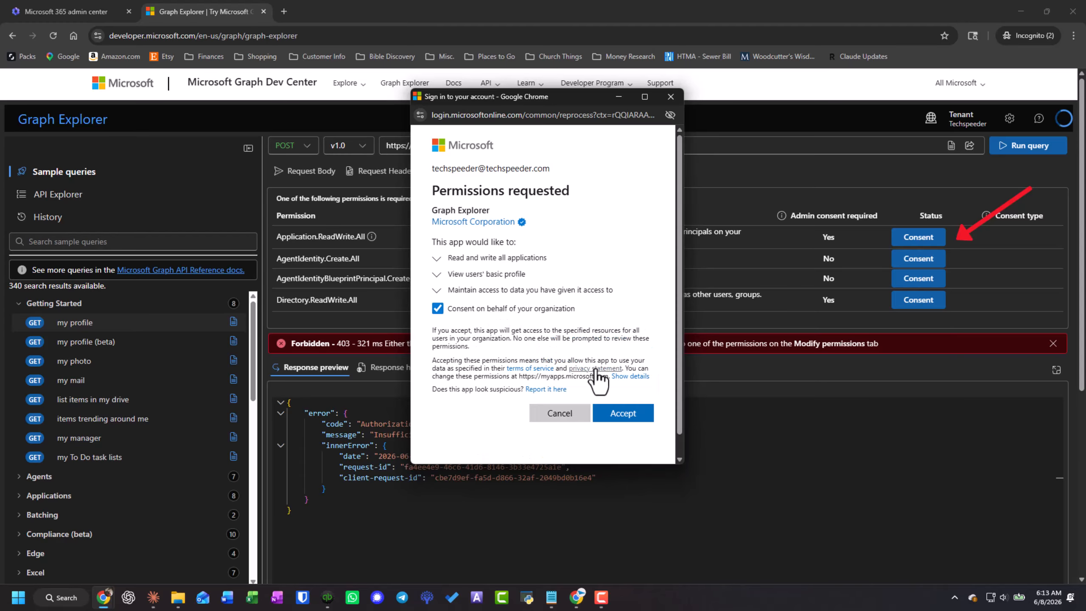
click(620, 414)
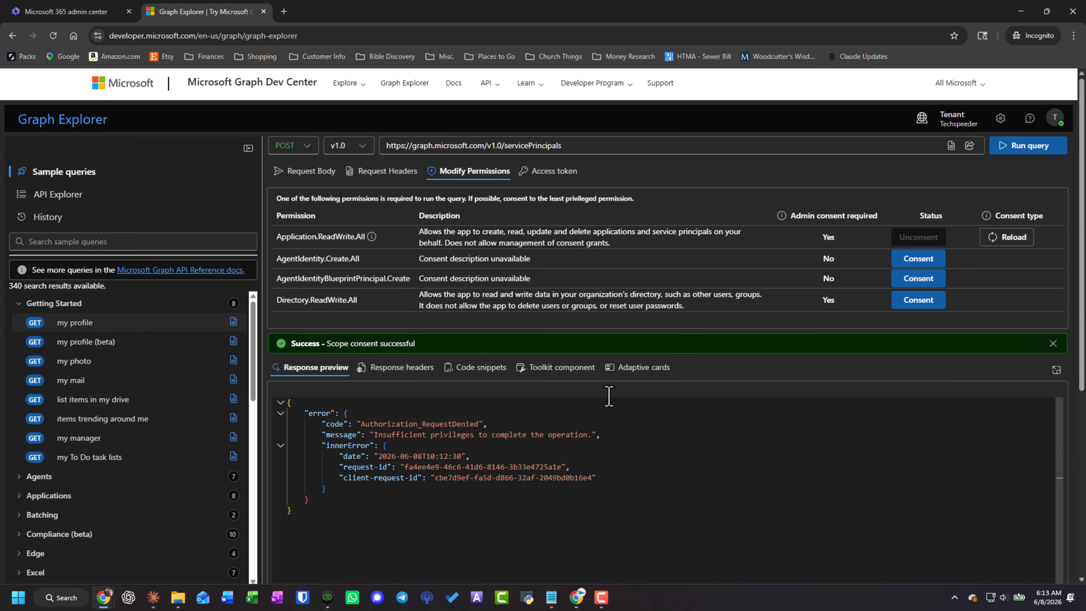
click(304, 173)
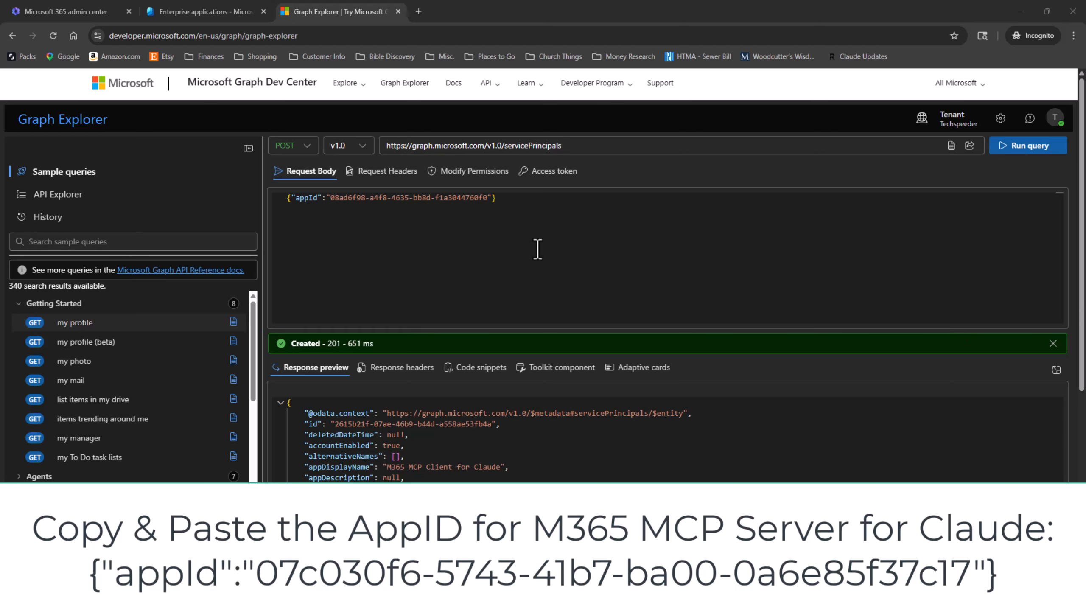
- Replace the request body with {"appId":"07c030f6-5743-41b7-ba00-0a6e85f37c17"}, run the query and review the response
click(519, 208)
key(ctrl+a)
text({"appId":"07c030f6-5743-41b7-ba00-0a6e85f37c17"})
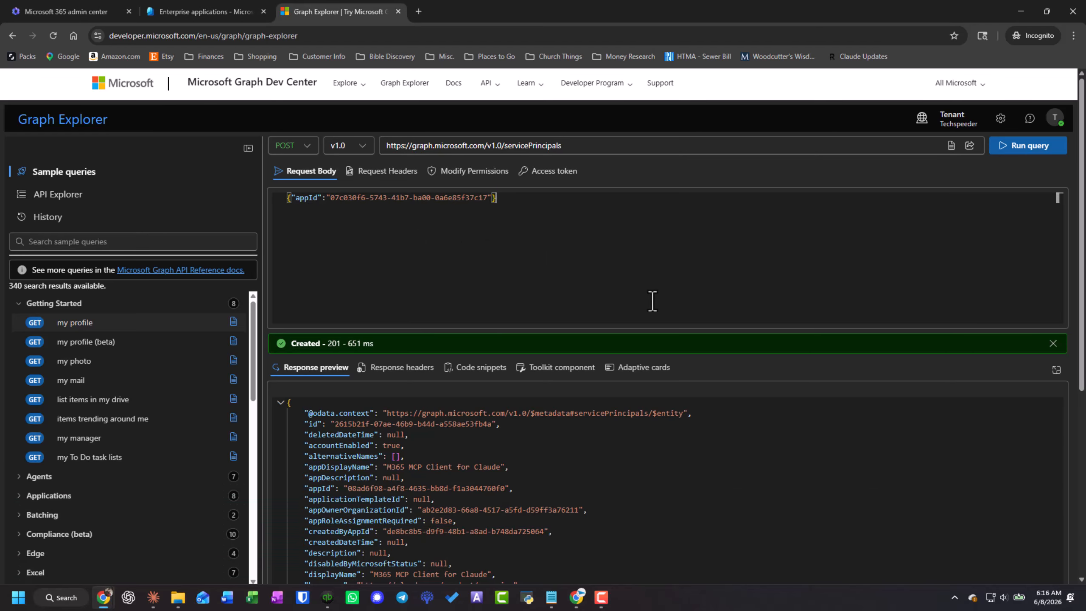
click(473, 171)
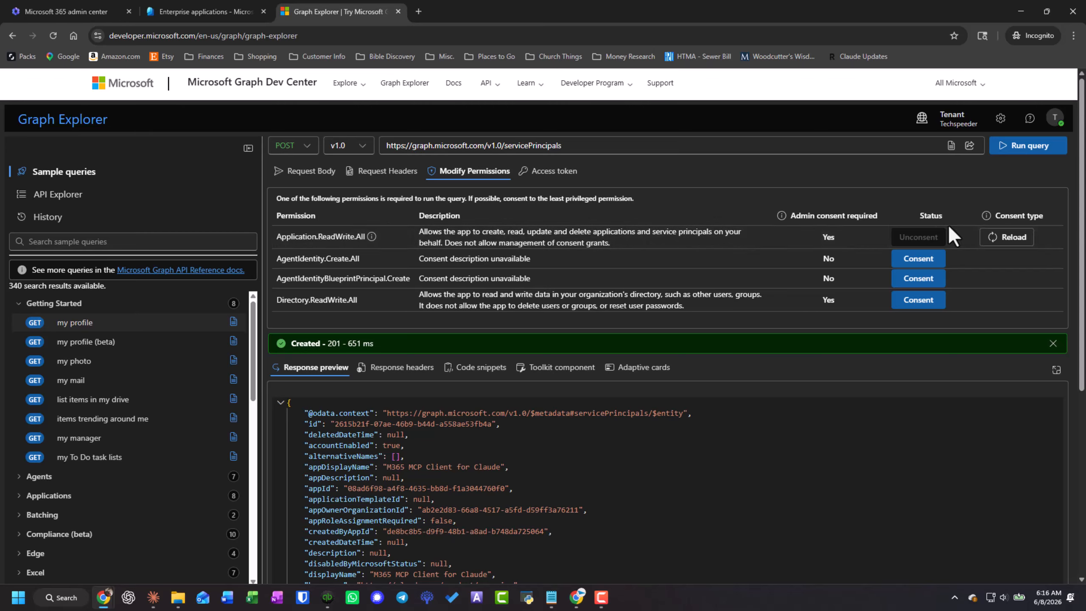
click(302, 171)
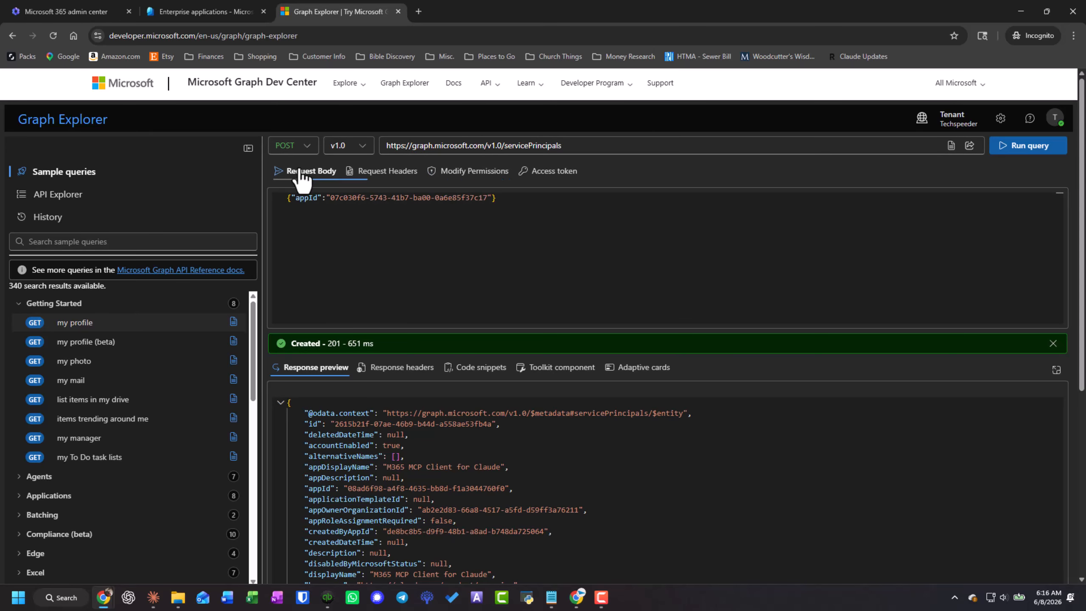
click(1037, 154)
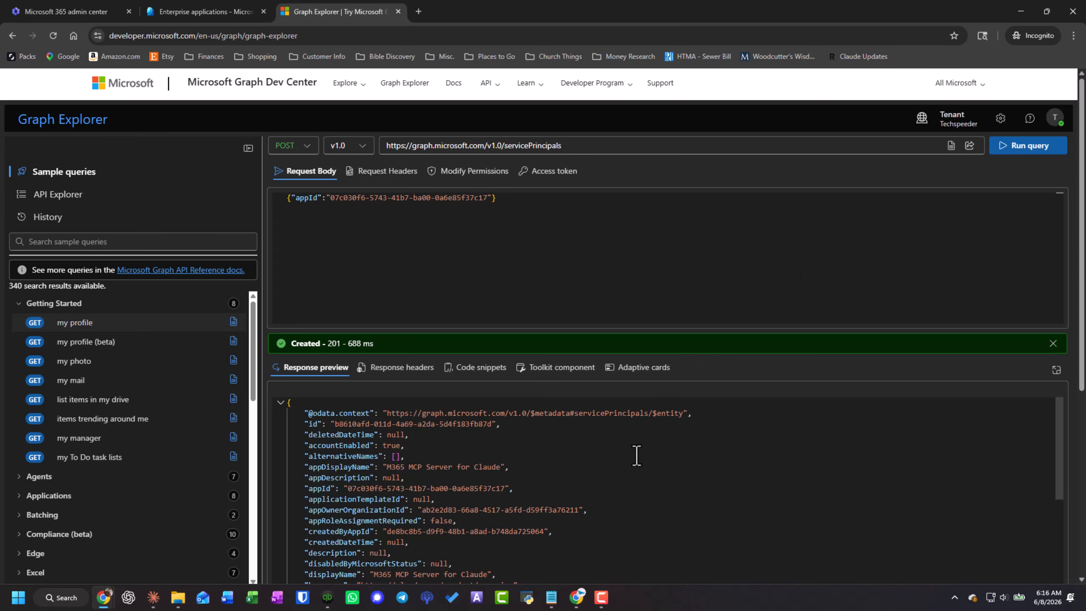
scroll(637, 453, down, 3)
scroll(640, 449, up, 3)
- In Notepad, replace the {your-tenant-id} placeholder in the admin consent URL with the tenant ID from the Entra overview
key(alt+Tab)
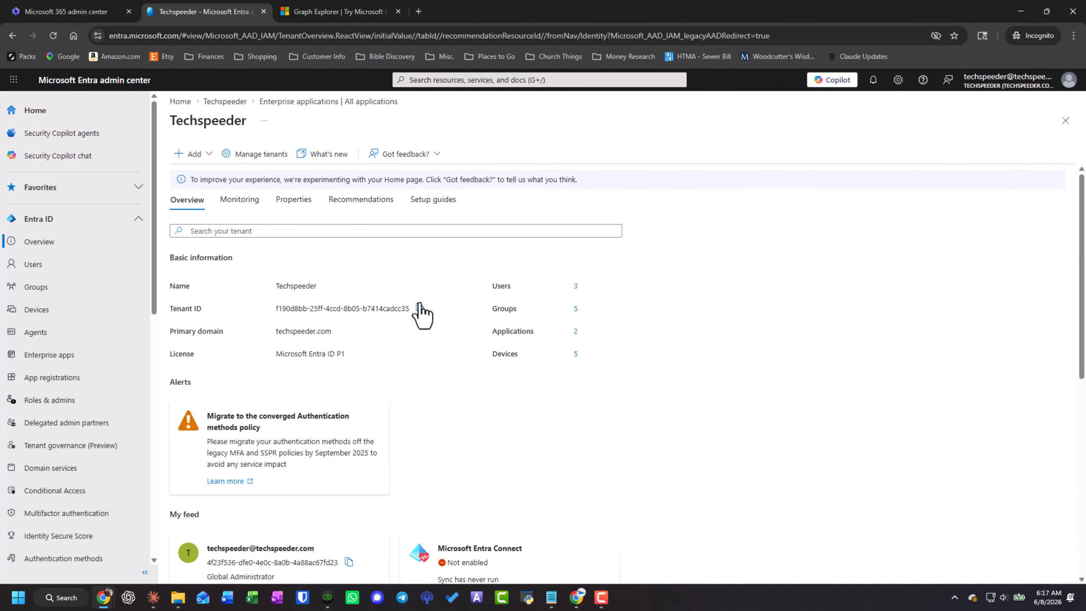
key(alt+Tab)
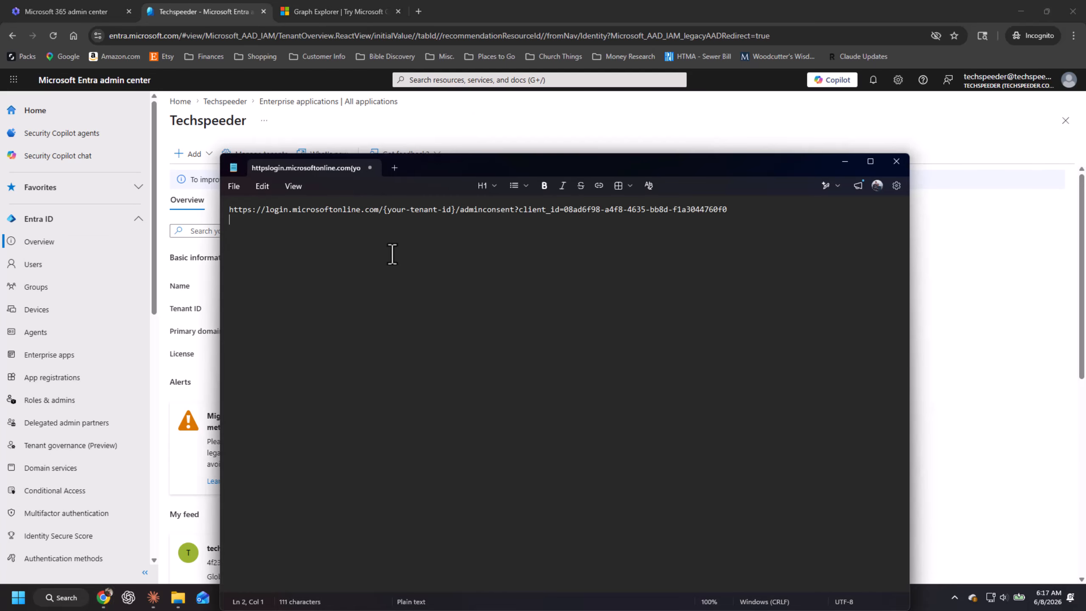
drag(428, 164, 513, 359)
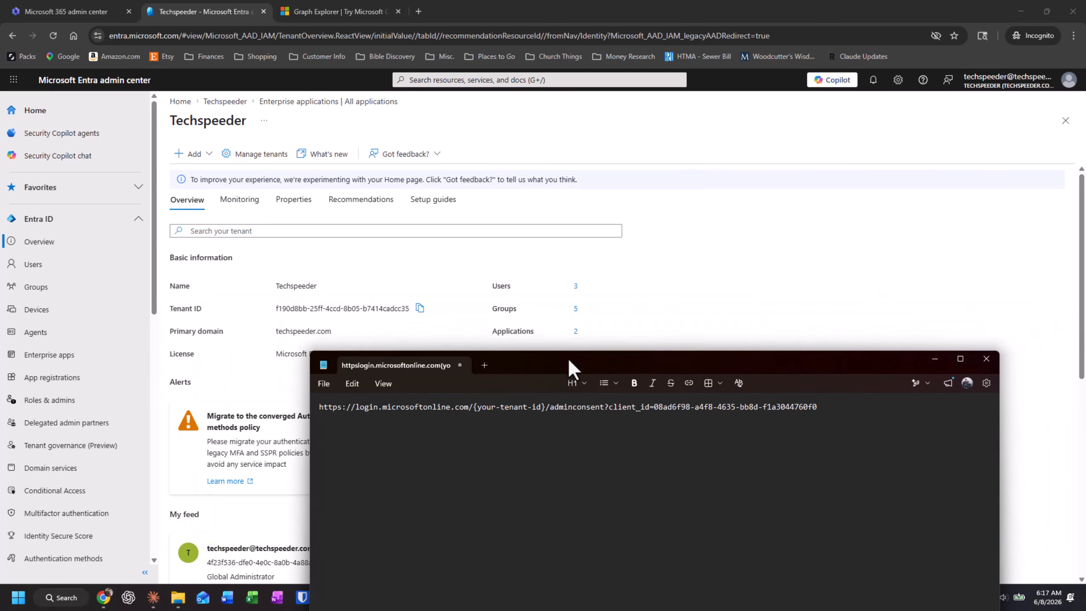
drag(469, 405, 542, 405)
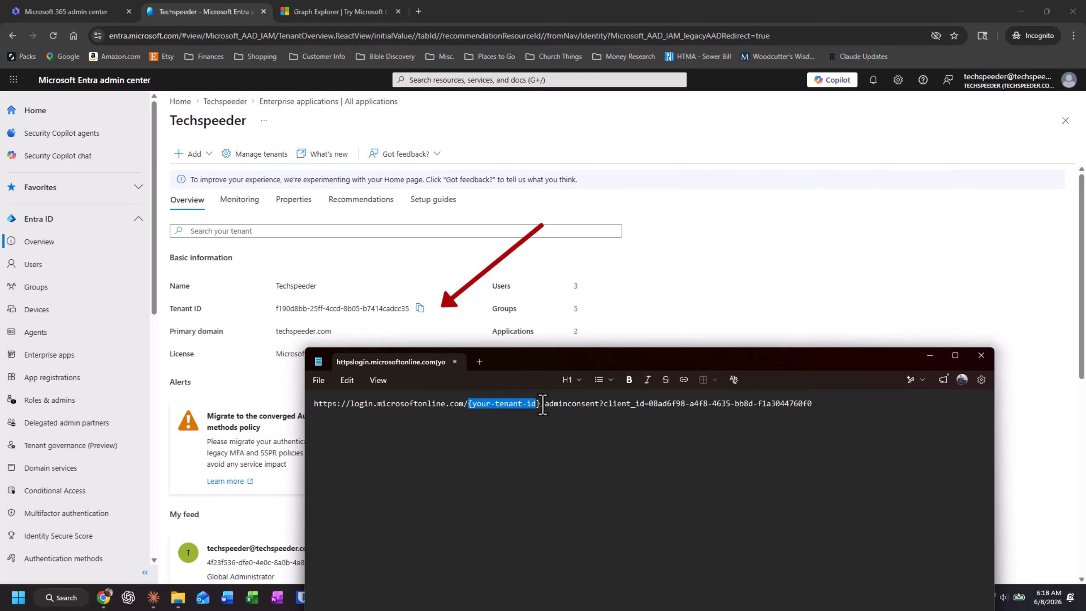
text(f190d8bb-25ff-4ccd-8b05-b7414cadcc35)
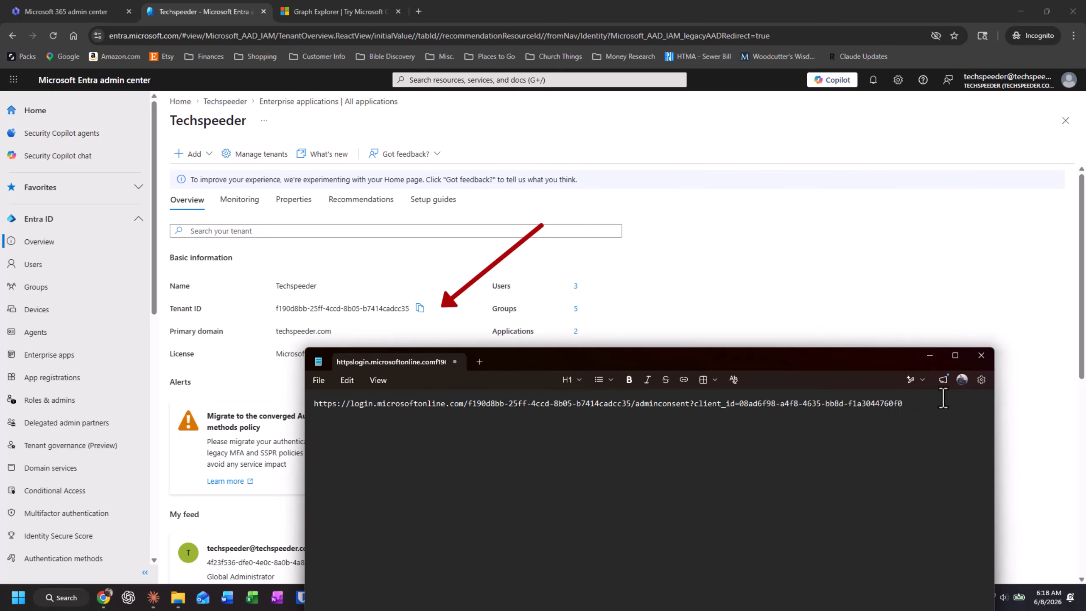
- Copy the completed admin consent URL from Notepad and load it in a new browser tab
drag(943, 402, 300, 404)
key(ctrl+c)
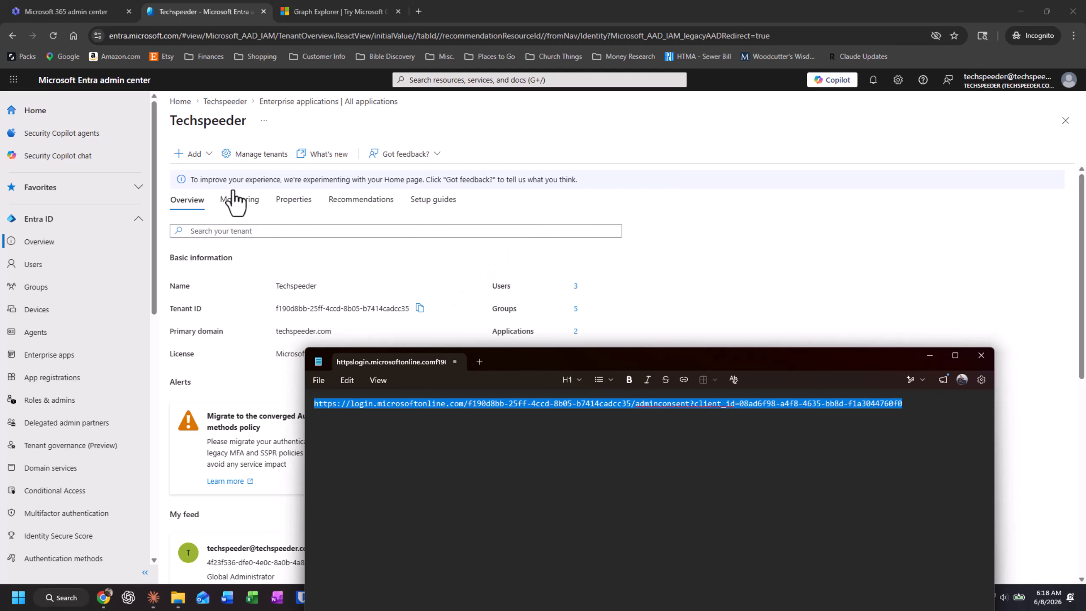
click(305, 17)
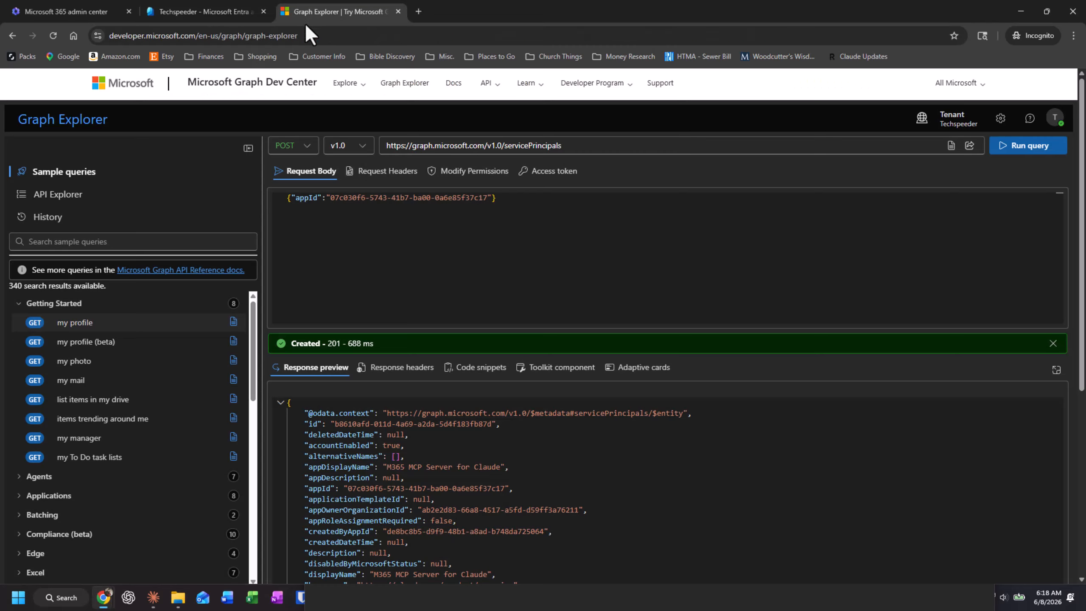
click(418, 12)
key(ctrl+v)
key(Return)
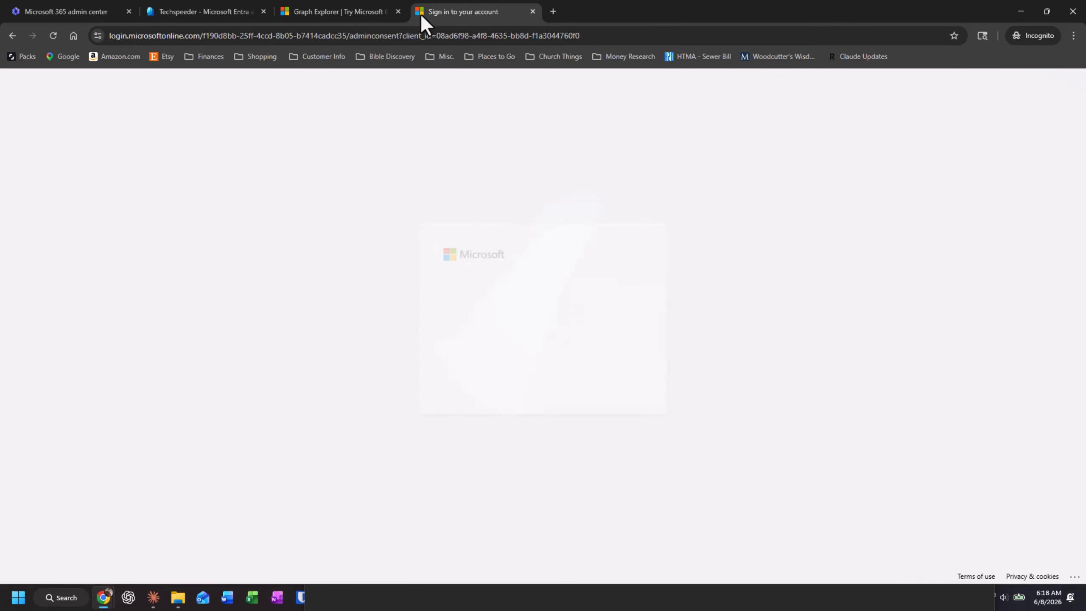
- Choose the admin account and accept the permissions requested for M365 MCP Client for Claude
click(561, 331)
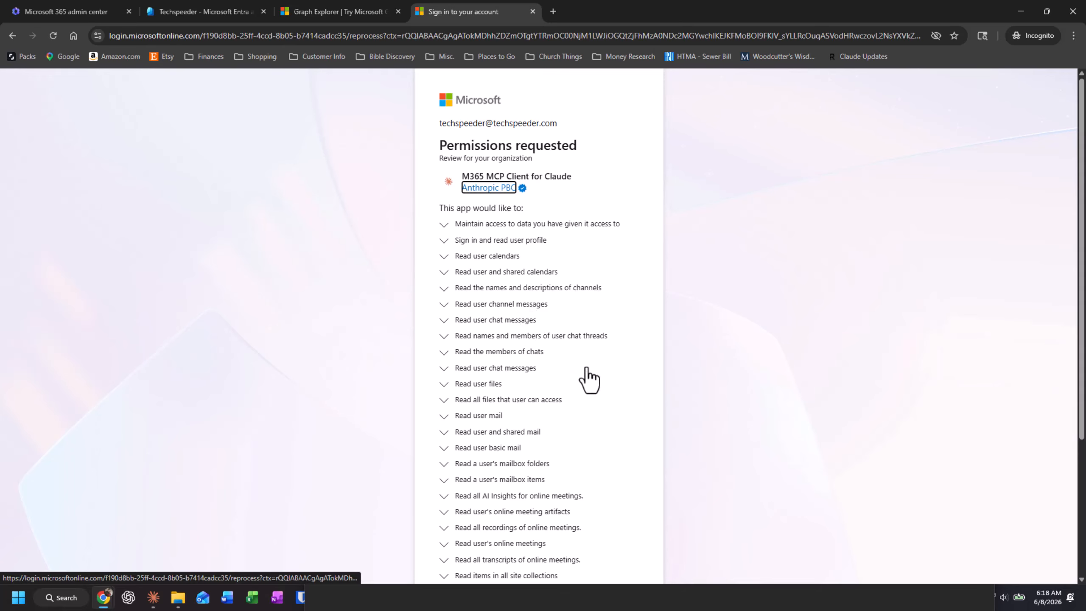
scroll(588, 385, down, 4)
click(602, 538)
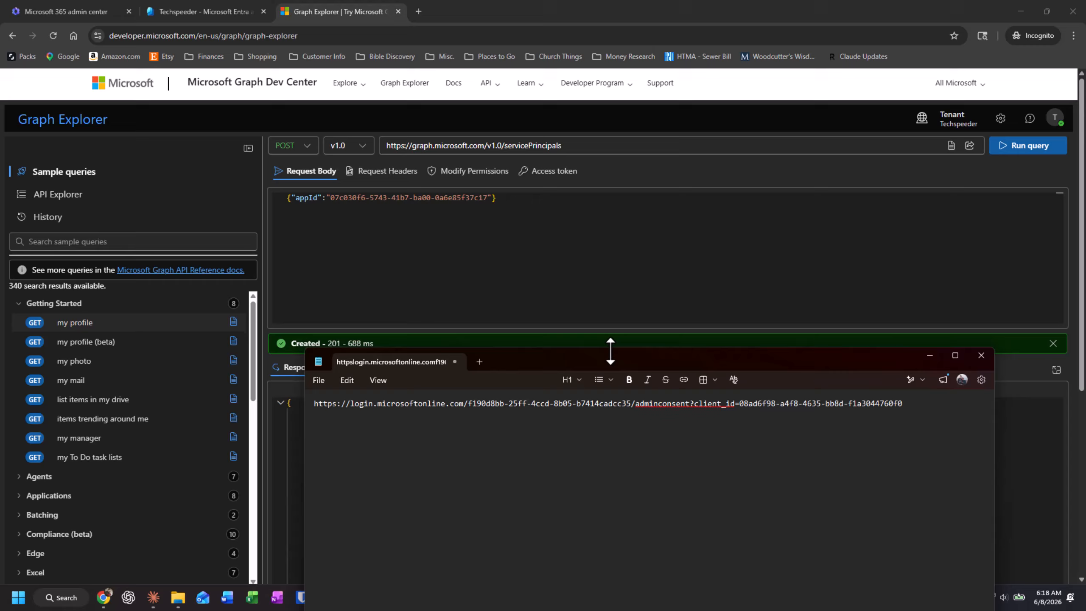
- In Notepad, paste the second admin consent URL with client_id 07c030f6-5743-41b7-ba00-0a6e85f37c17 below the first one
drag(616, 357, 566, 123)
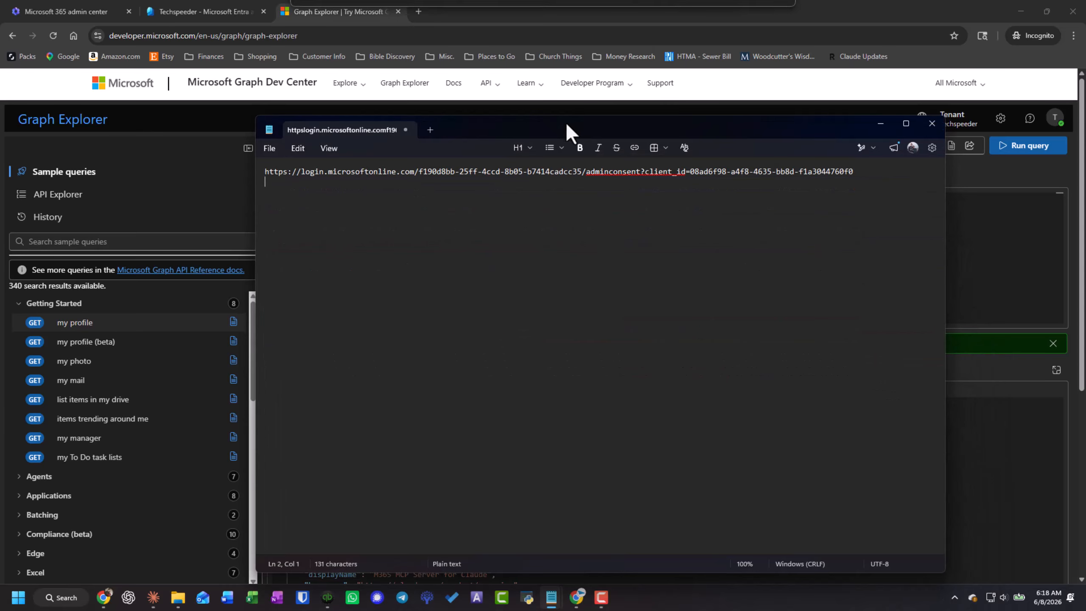
key(Return)
key(Return)
text(https://login.microsoftonline.com/{your-tenant-id}/adminconsent?client_id=07c030f6-5743-41b7-ba00-0a6e85f37c17)
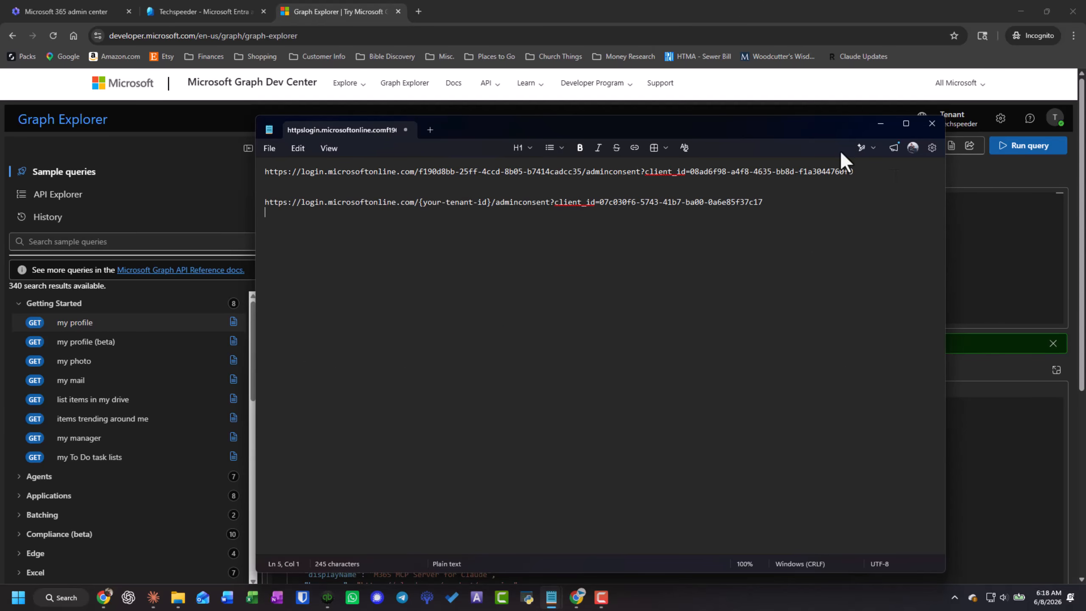
- Replace the {your-tenant-id} placeholder in the second URL with the tenant ID copied from the first URL
drag(582, 172, 419, 175)
right_click(432, 174)
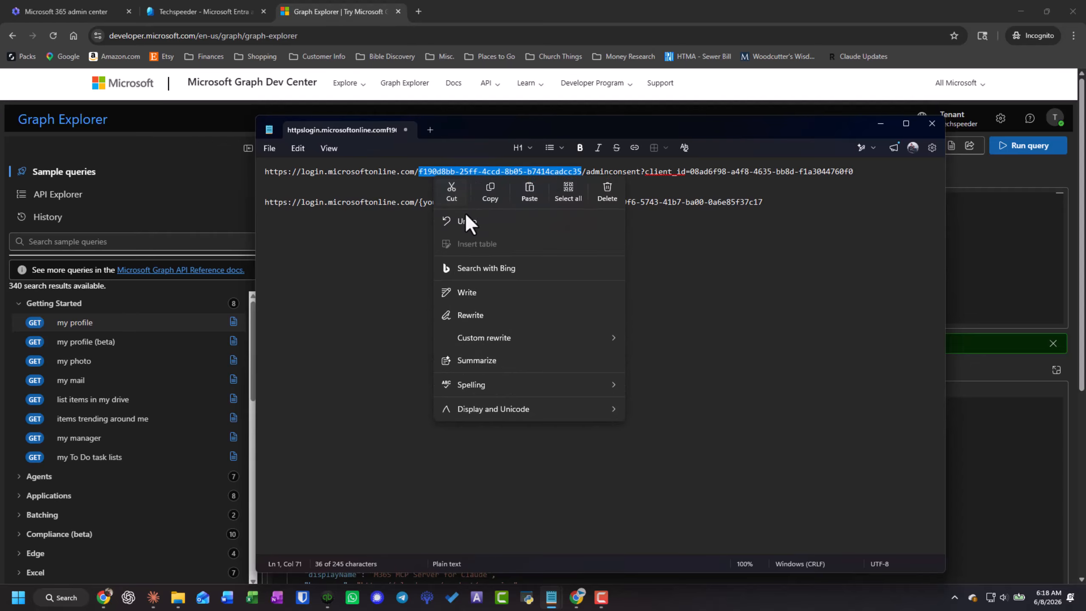
click(487, 193)
drag(419, 203, 494, 203)
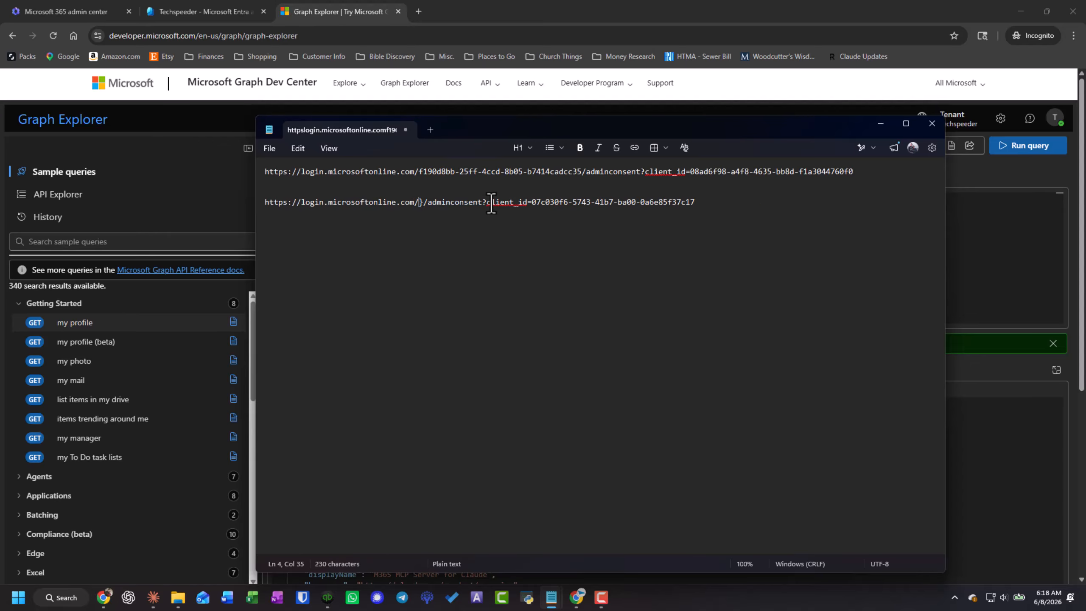
key(BackSpace)
key(ctrl+v)
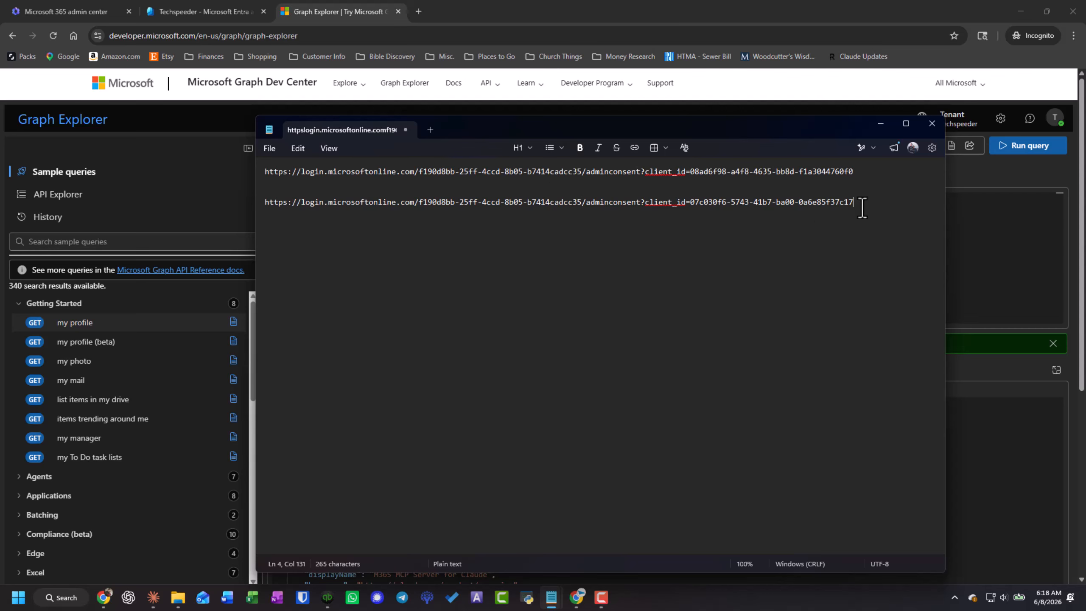
- Copy the completed second admin consent URL from Notepad and load it in a new browser tab
triple_click(860, 204)
key(ctrl+c)
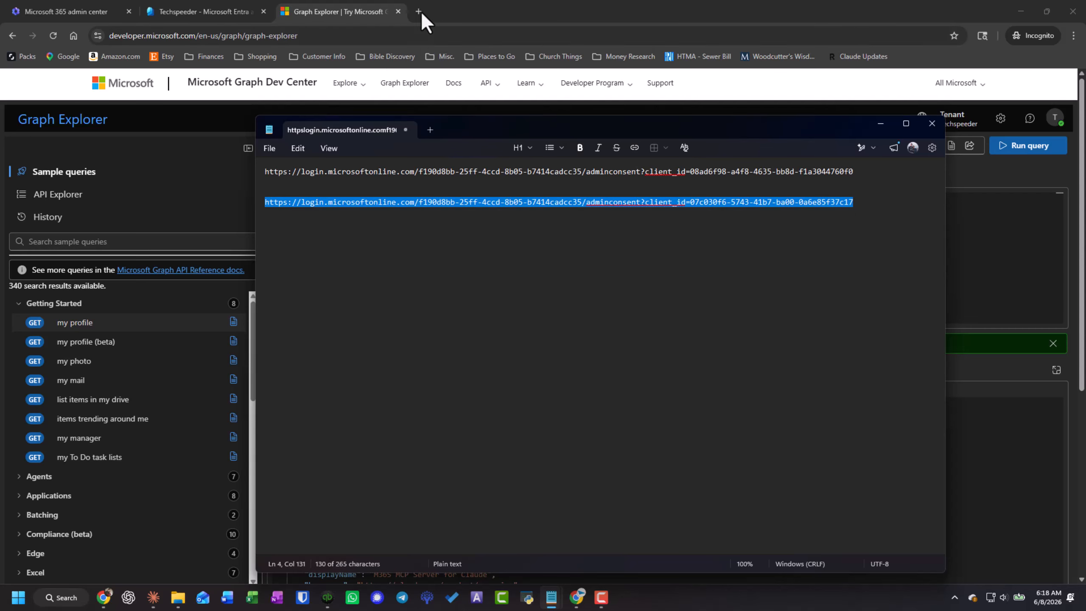
click(418, 11)
key(ctrl+v)
key(Return)
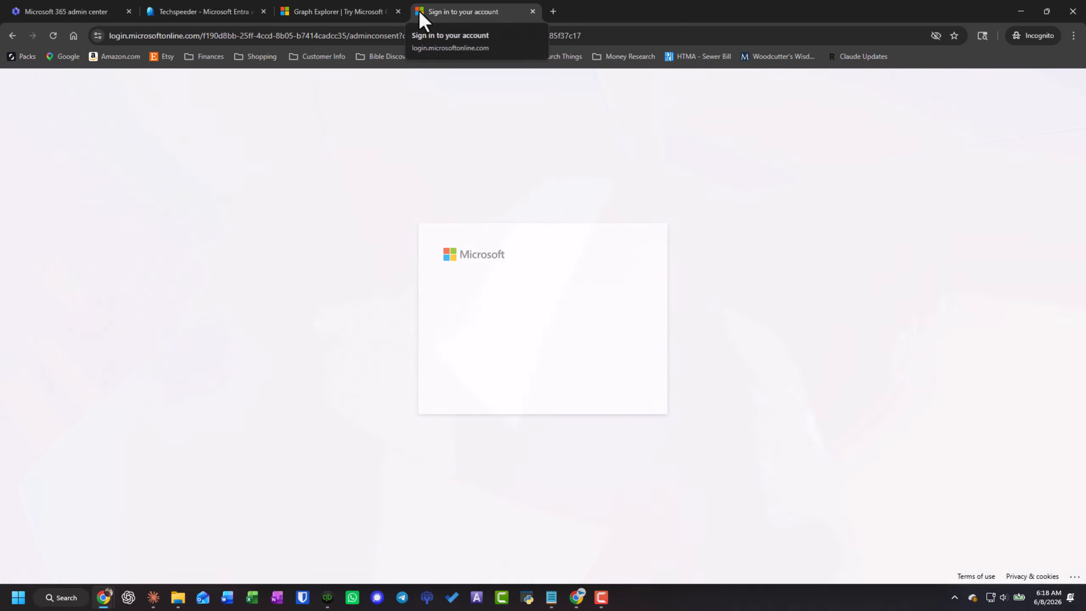
- Choose the admin account and accept the permissions requested for M365 MCP Server for Claude
click(549, 314)
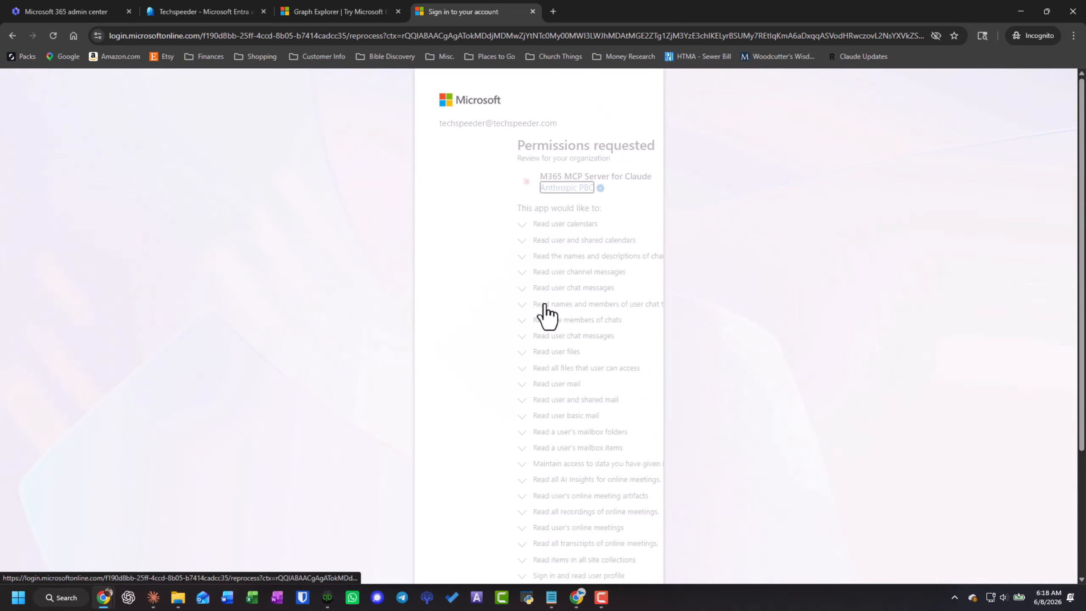
scroll(538, 395, down, 5)
click(596, 535)
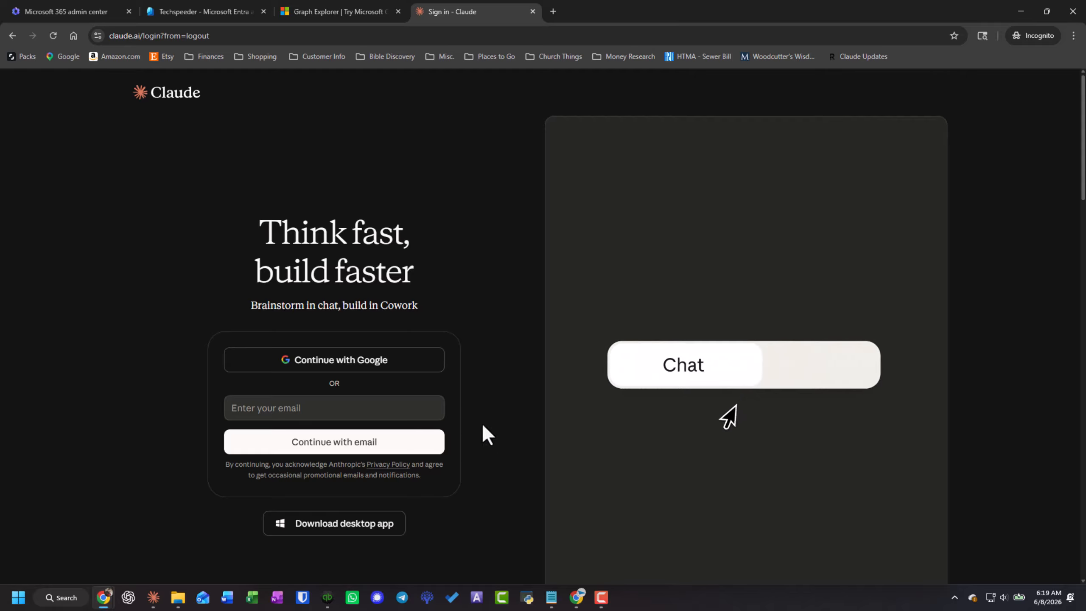
- Open the list of all enterprise applications in the Microsoft Entra admin center and reload it
click(219, 3)
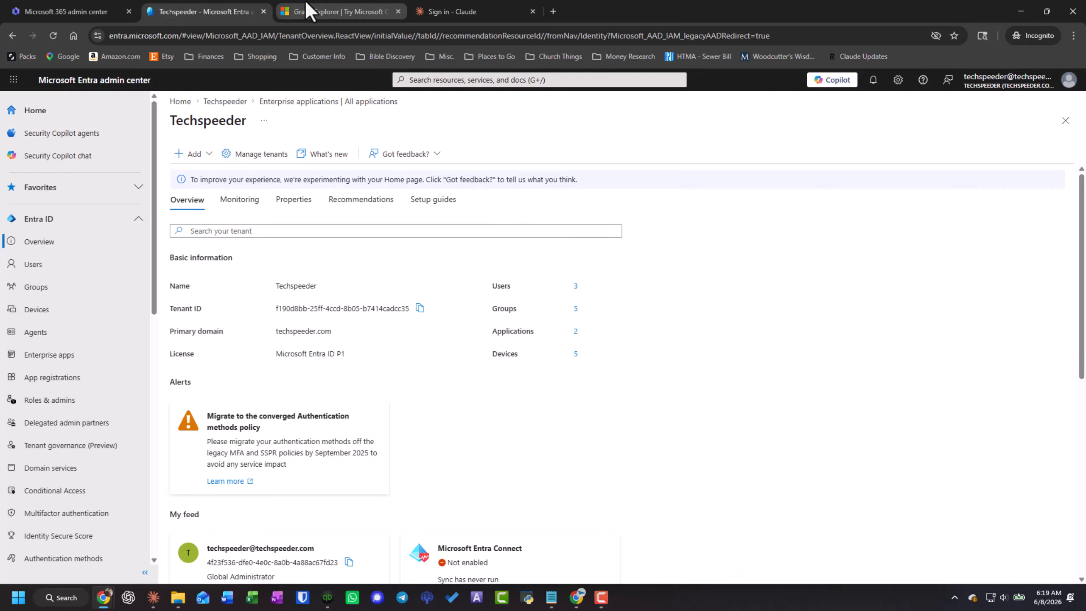
click(68, 361)
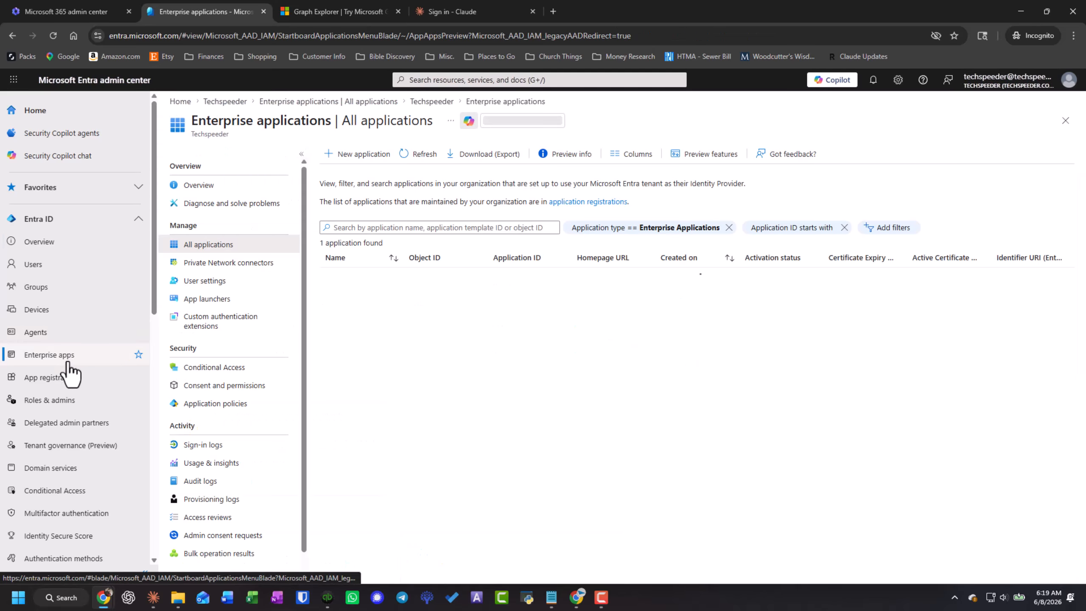
click(405, 162)
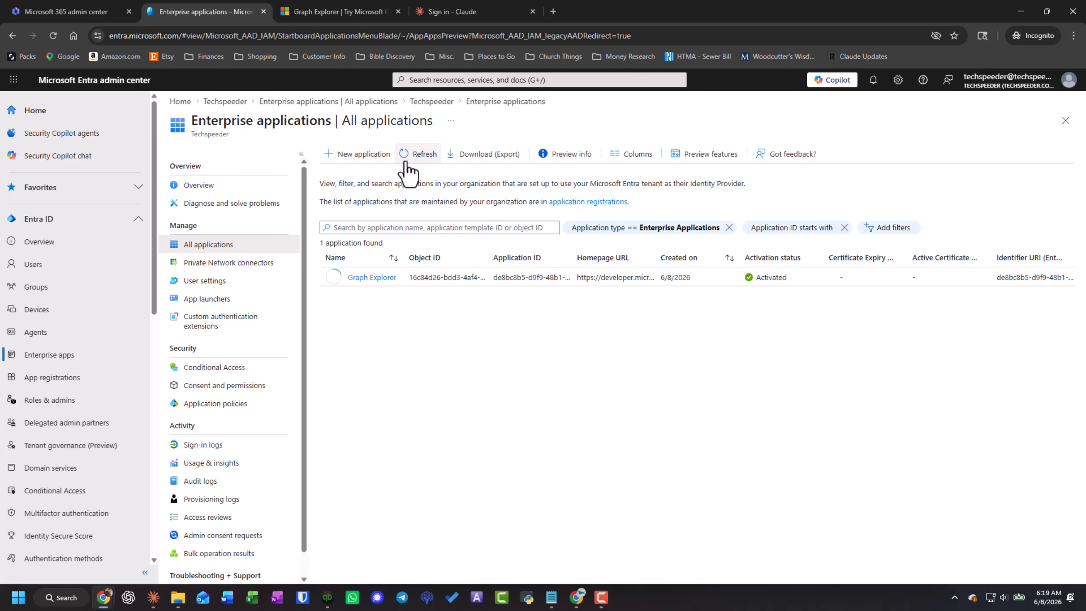
click(53, 35)
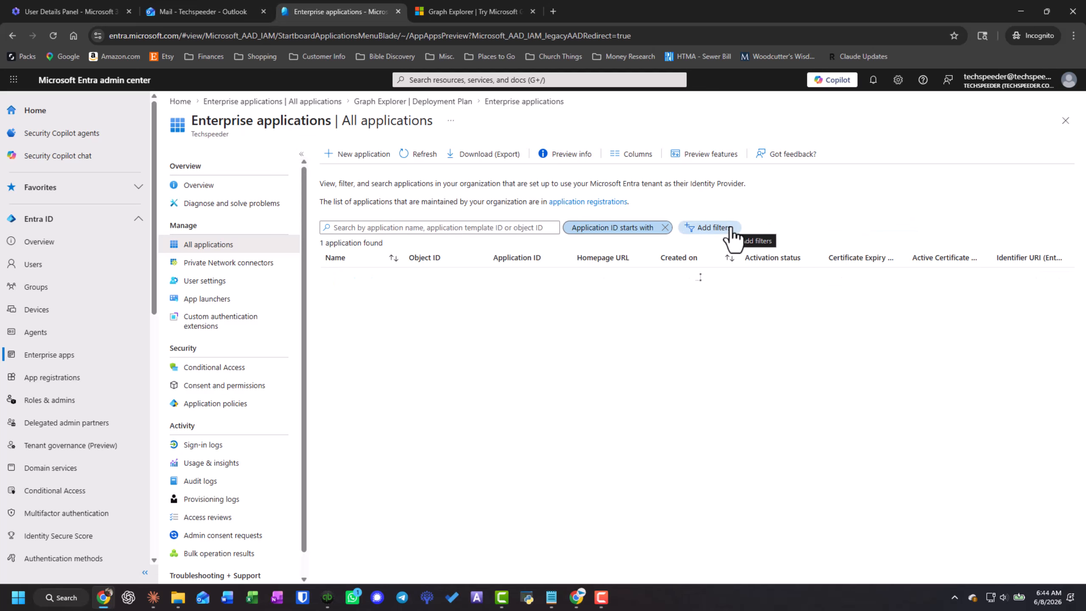
- Remove the Enterprise Applications type filter from the application list and sort the list by creation date
click(729, 227)
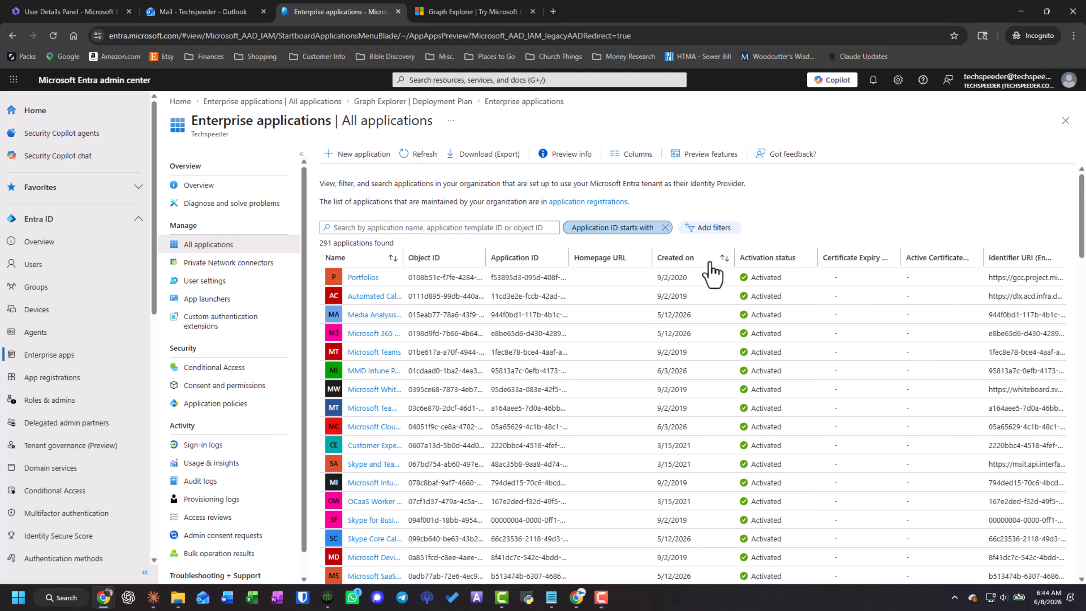
click(669, 258)
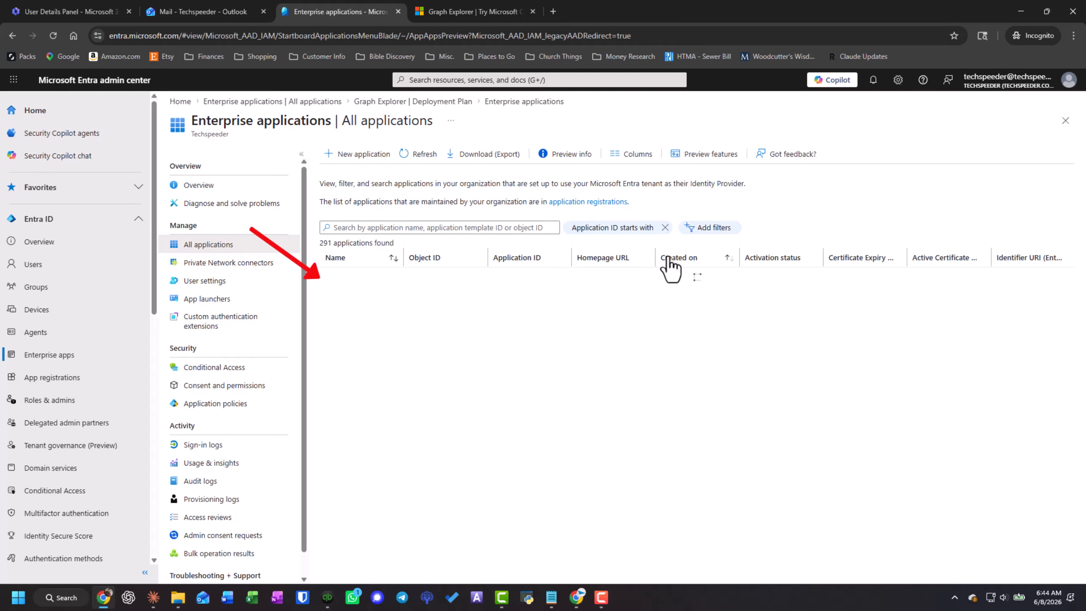